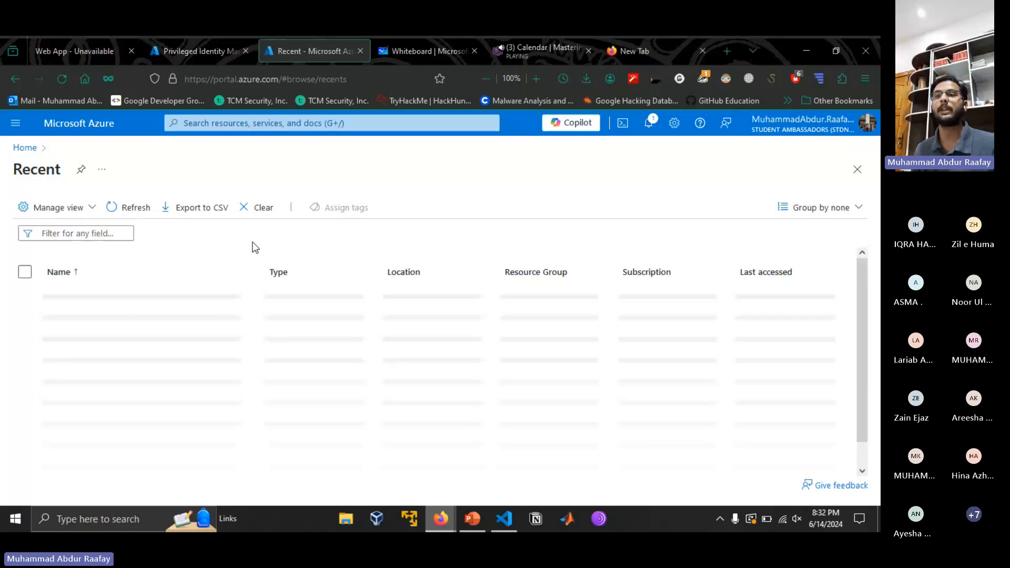
- Look over the services in the Azure portal menu and open the page for creating a resource
{"action": "left_click", "coordinate": [25, 124]}
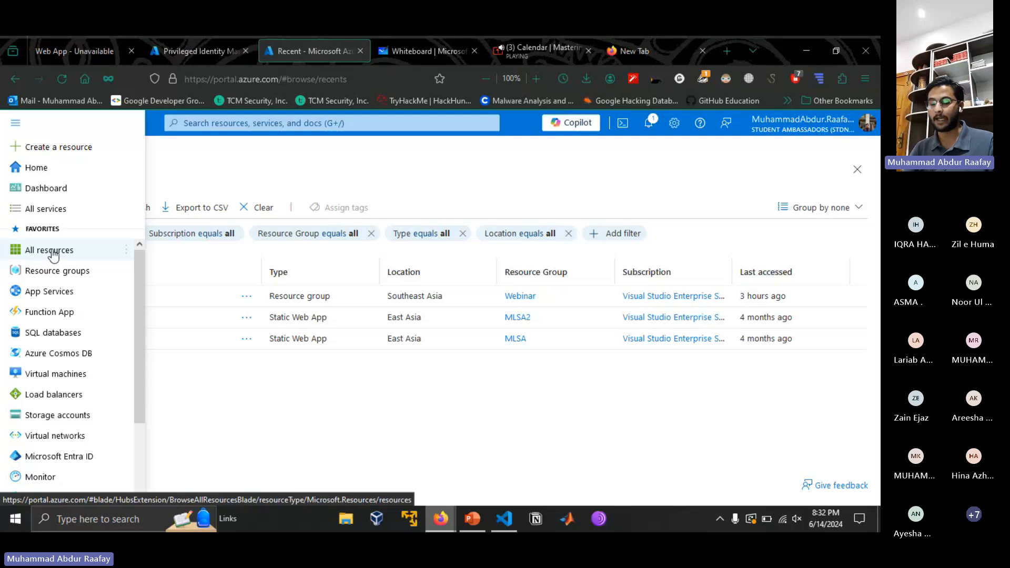
{"action": "mouse_move", "coordinate": [53, 255]}
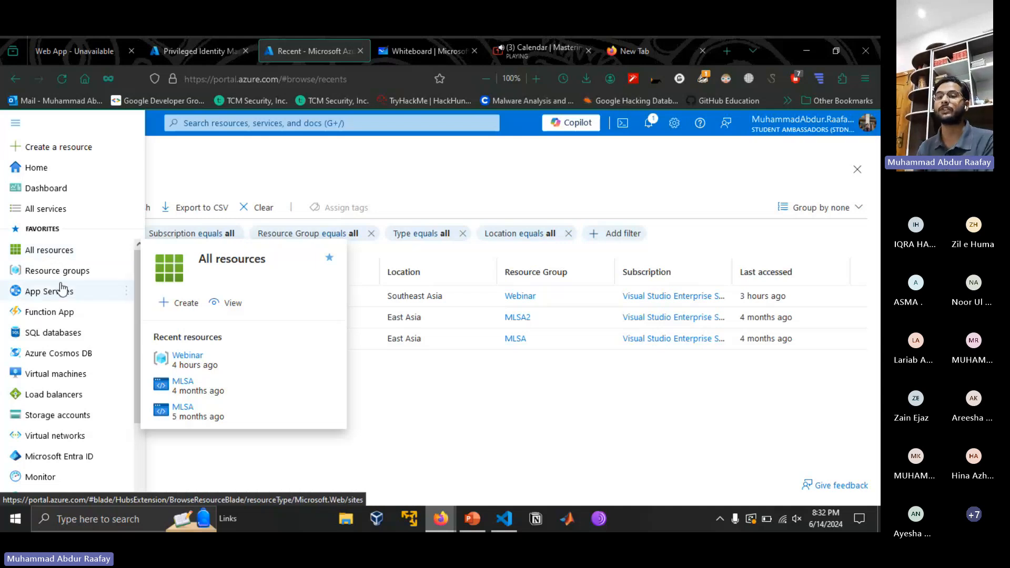
{"action": "mouse_move", "coordinate": [81, 269]}
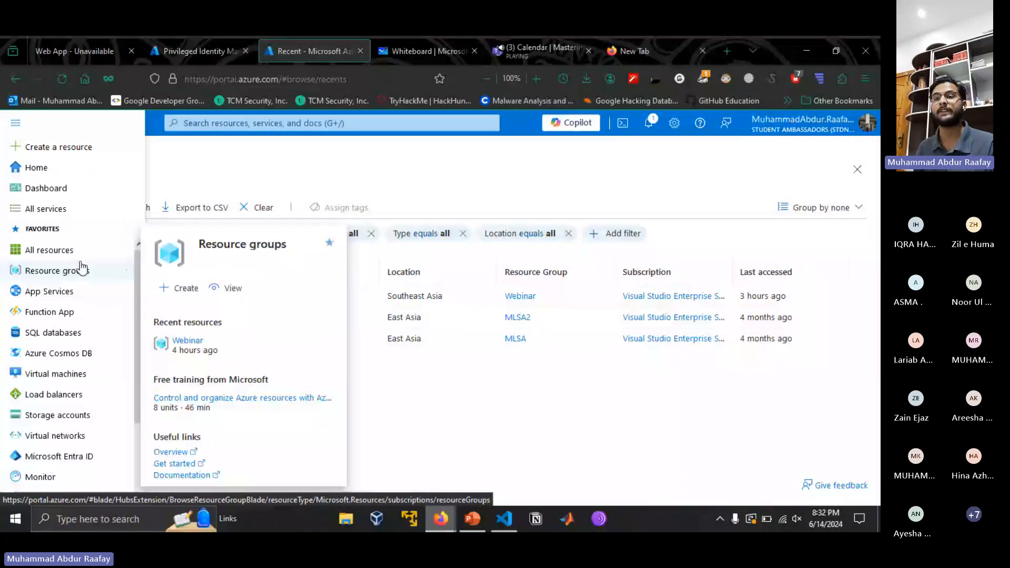
{"action": "scroll", "coordinate": [82, 315], "scroll_direction": "down", "scroll_amount": 2}
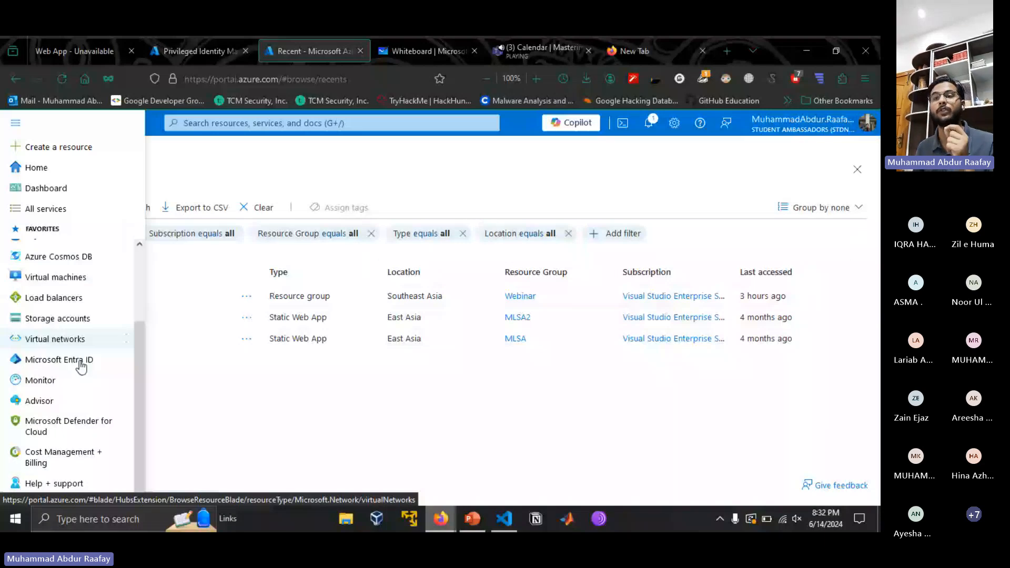
{"action": "scroll", "coordinate": [81, 367], "scroll_direction": "up", "scroll_amount": 2}
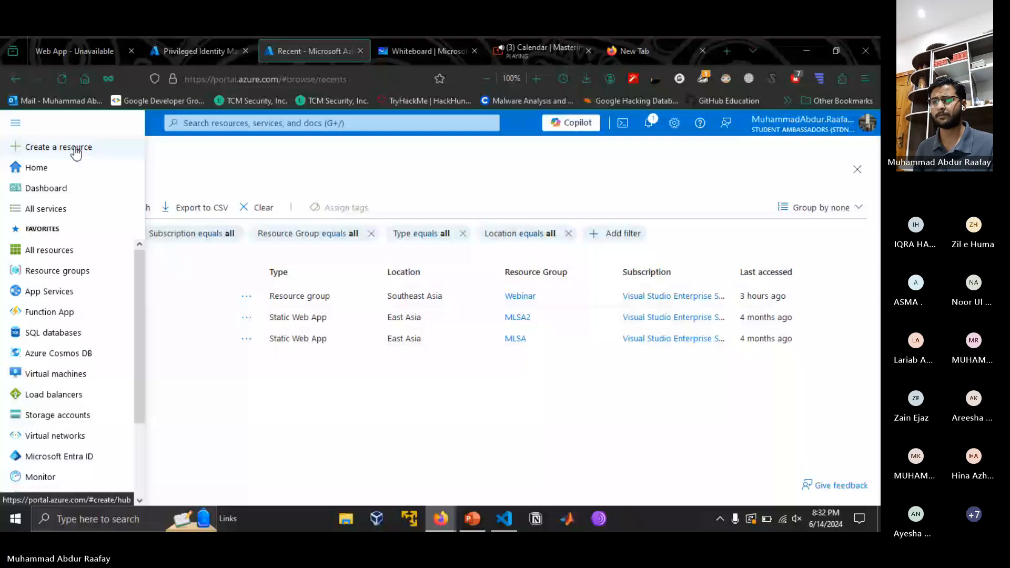
{"action": "left_click", "coordinate": [76, 149]}
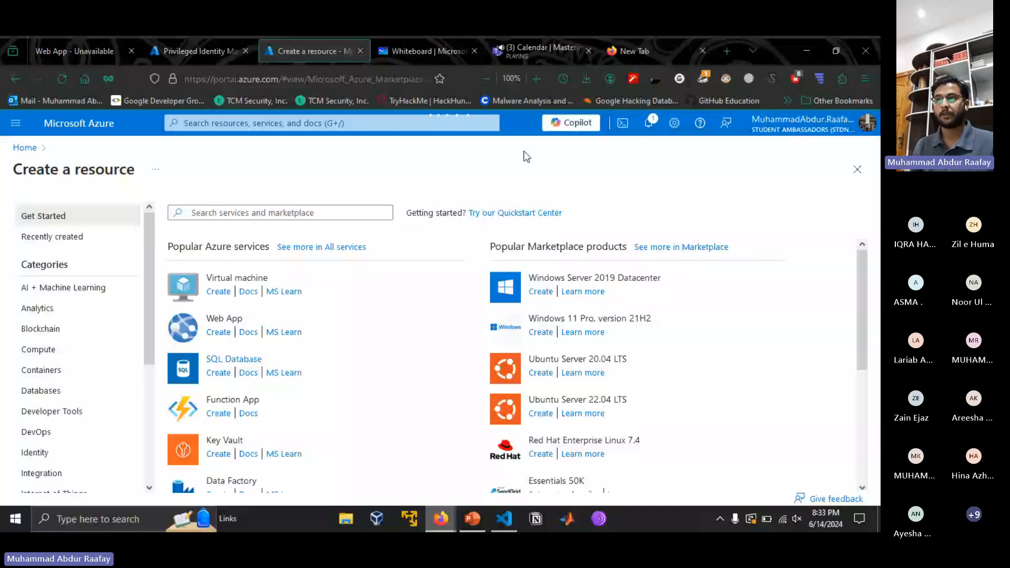
- Switch to the Teams meeting and mute the participant whose microphone is on
{"action": "left_click", "coordinate": [537, 52]}
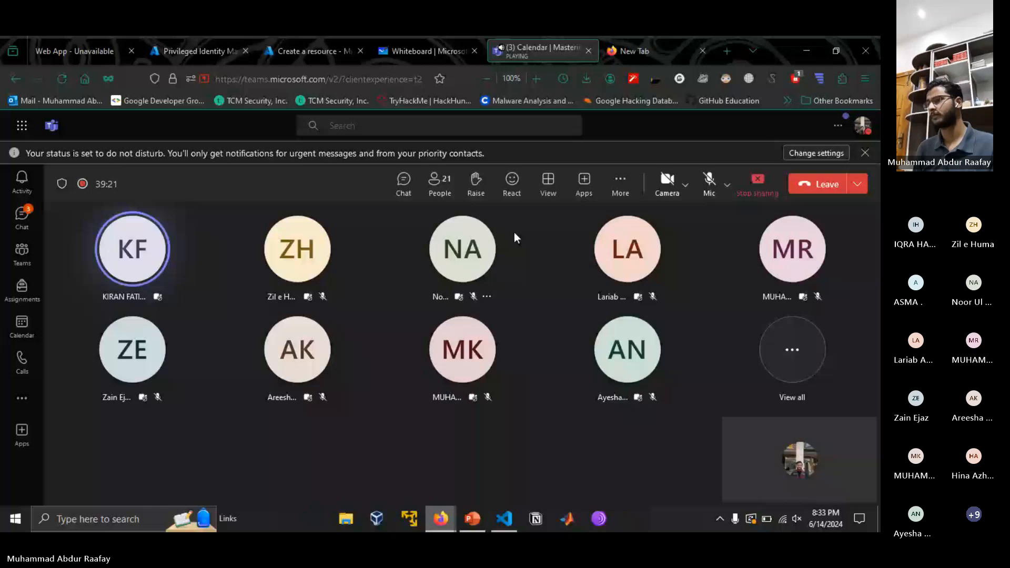
{"action": "left_click", "coordinate": [439, 184]}
{"action": "scroll", "coordinate": [727, 421], "scroll_direction": "down", "scroll_amount": 2}
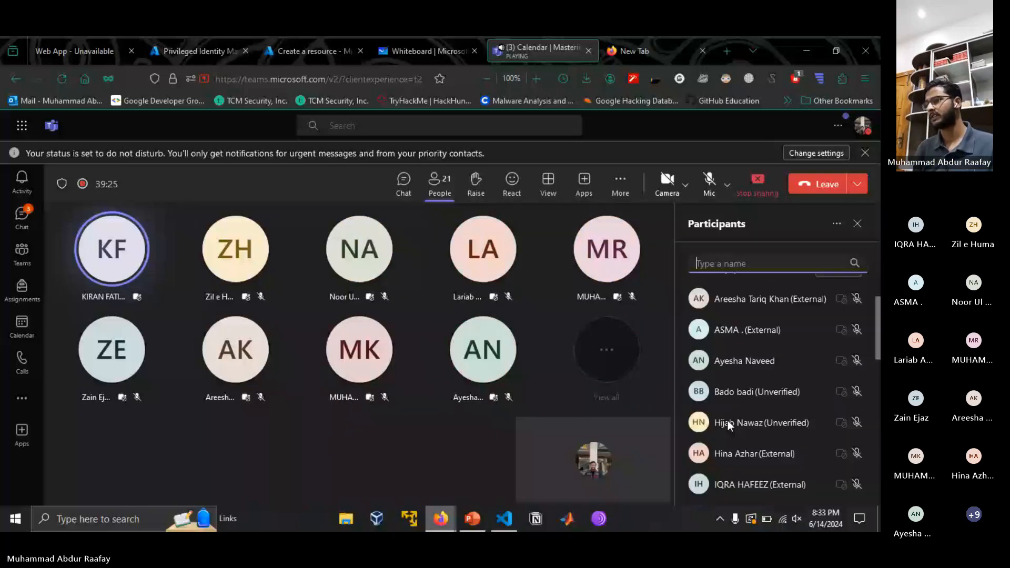
{"action": "scroll", "coordinate": [727, 421], "scroll_direction": "down", "scroll_amount": 3}
{"action": "left_click", "coordinate": [856, 428]}
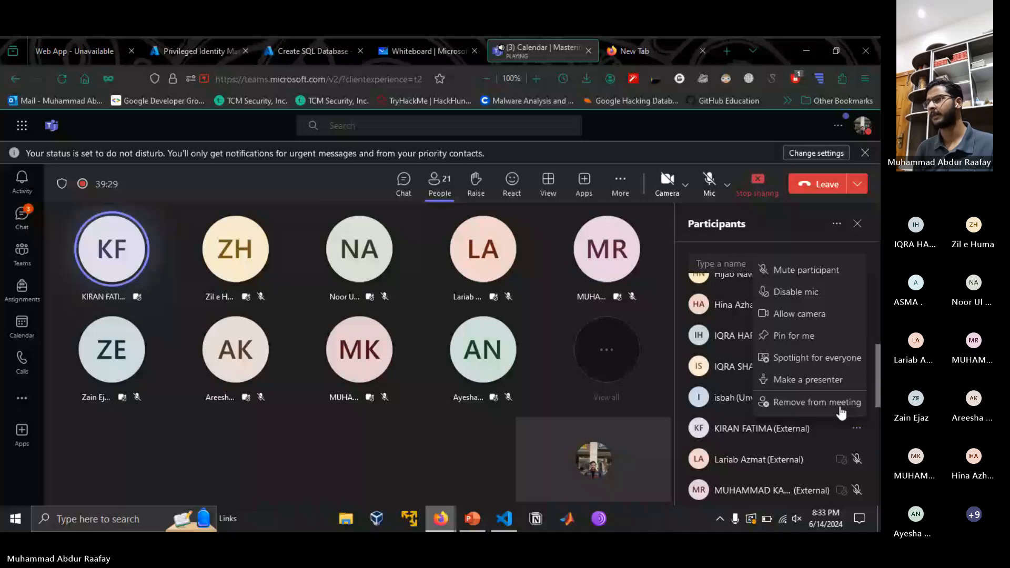
{"action": "left_click", "coordinate": [815, 270]}
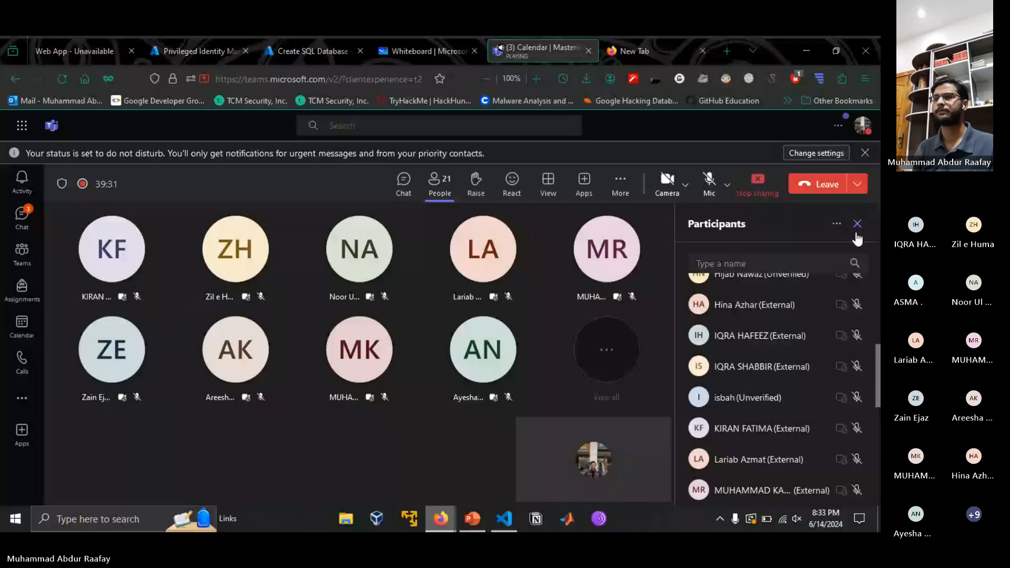
- Return to the Azure portal and review the cost summary, project details and server choices in the SQL database's basic settings
{"action": "left_click", "coordinate": [328, 41]}
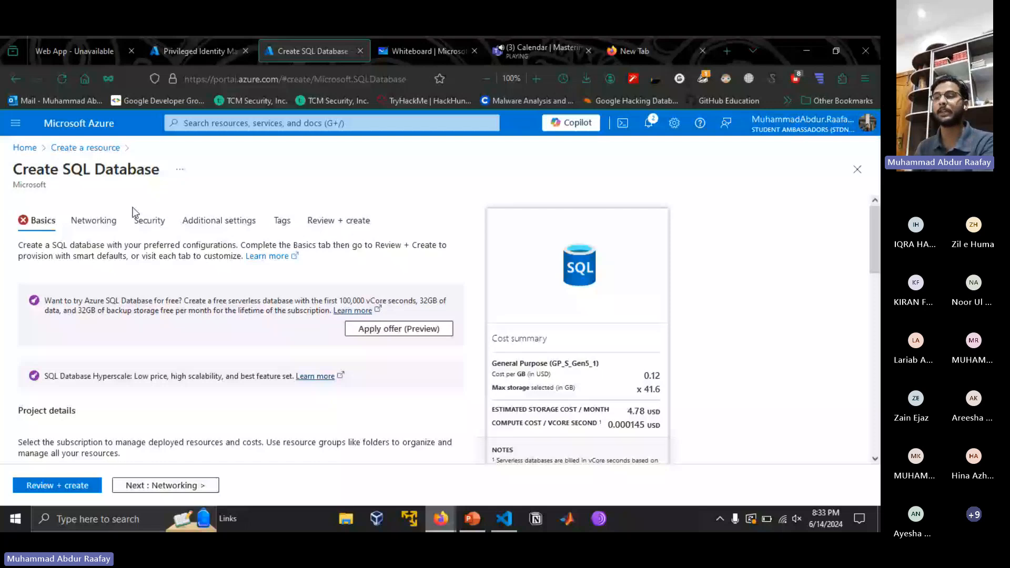
{"action": "scroll", "coordinate": [604, 260], "scroll_direction": "down", "scroll_amount": 2}
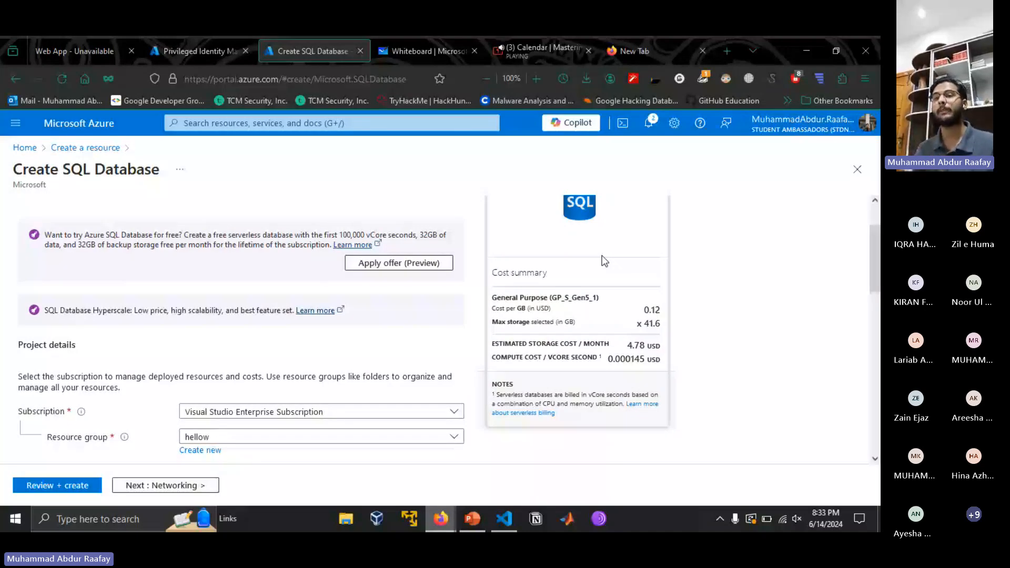
{"action": "scroll", "coordinate": [381, 398], "scroll_direction": "down", "scroll_amount": 1}
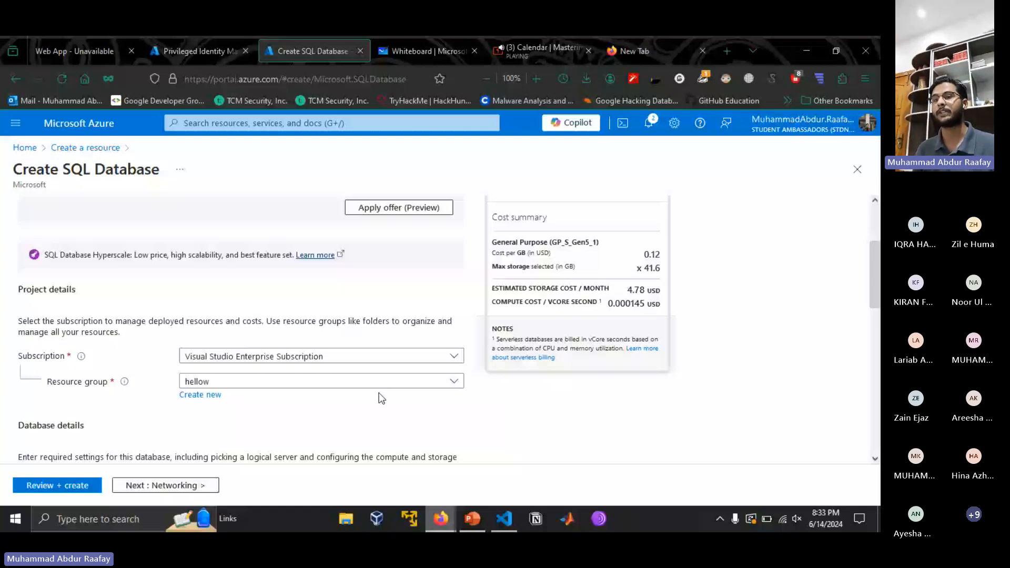
{"action": "scroll", "coordinate": [237, 375], "scroll_direction": "down", "scroll_amount": 1}
{"action": "scroll", "coordinate": [237, 373], "scroll_direction": "down", "scroll_amount": 1}
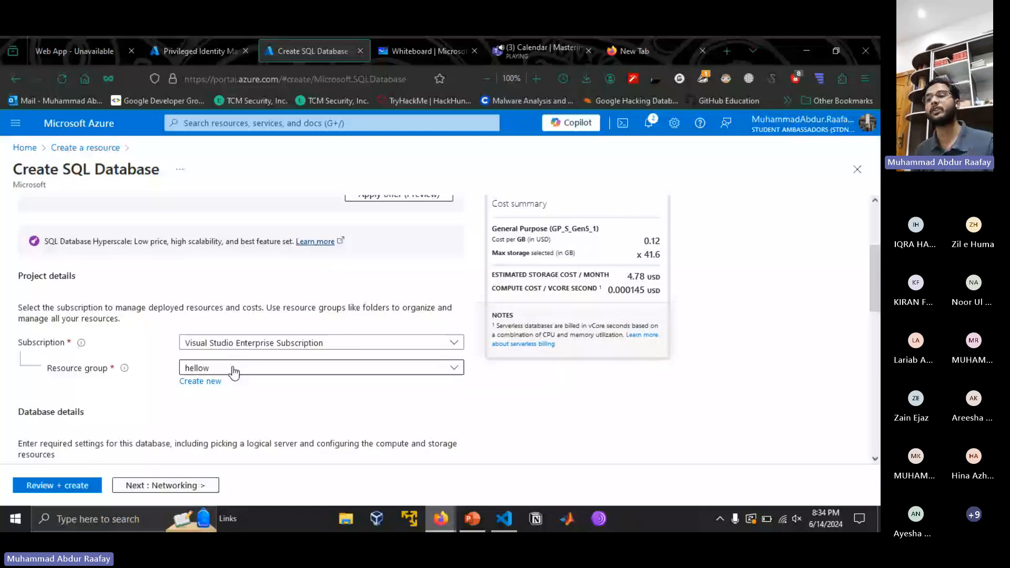
{"action": "scroll", "coordinate": [234, 373], "scroll_direction": "down", "scroll_amount": 2}
{"action": "left_click", "coordinate": [235, 374]}
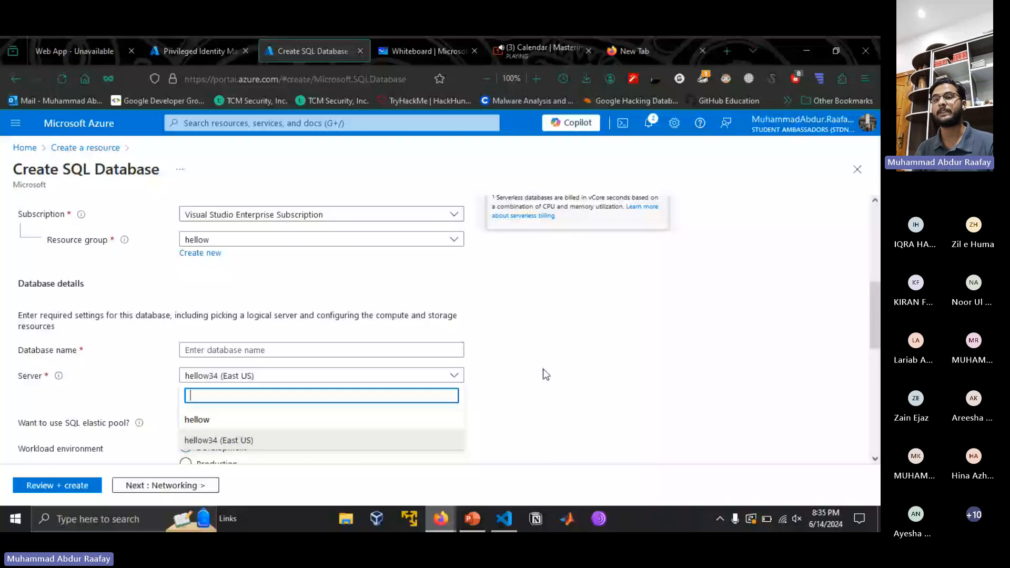
{"action": "scroll", "coordinate": [116, 236], "scroll_direction": "up", "scroll_amount": 5}
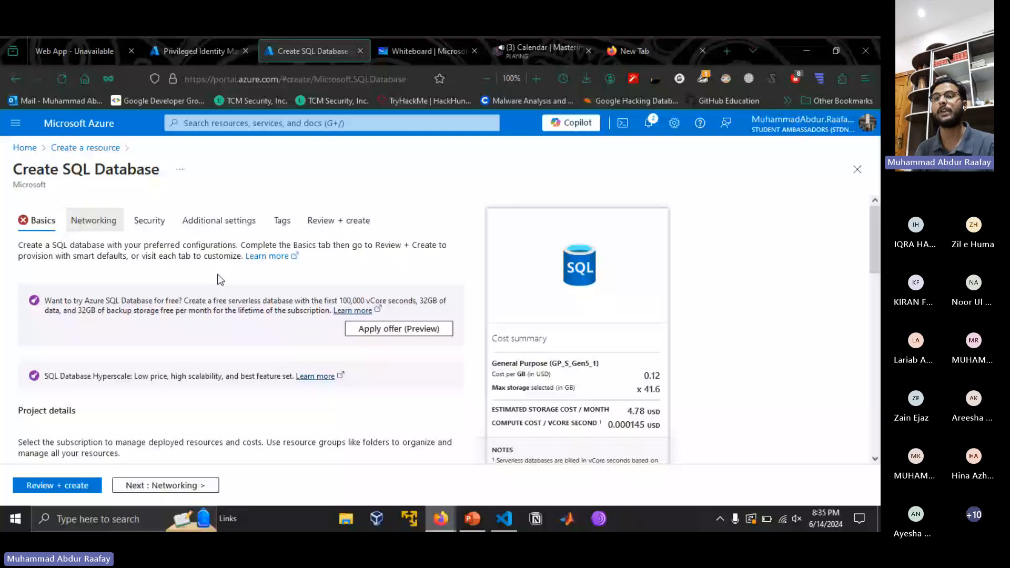
- Examine the SQL database's security settings, including the Microsoft Defender for SQL trial terms, transparent data encryption and Always Encrypted
{"action": "left_click", "coordinate": [150, 221]}
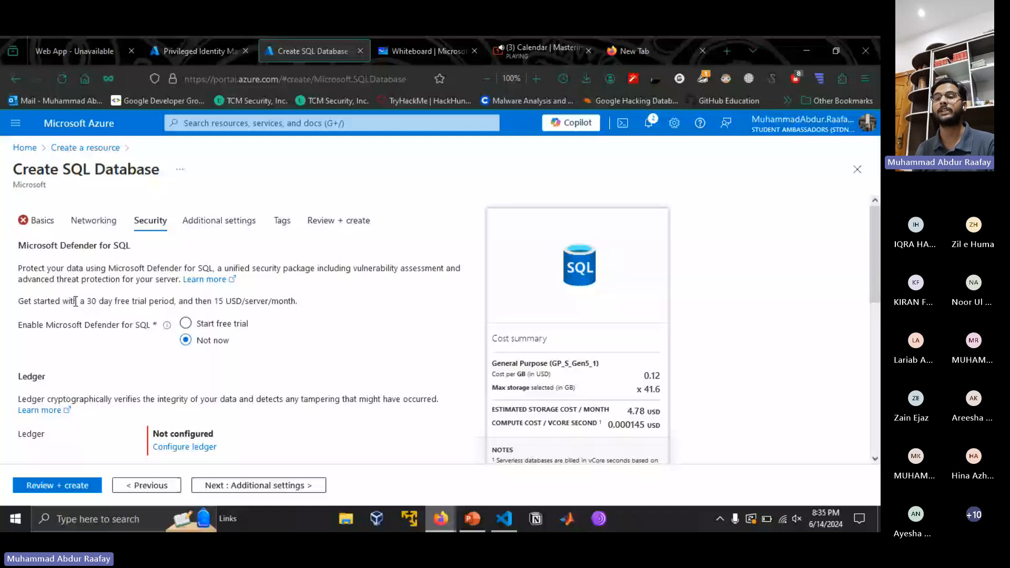
{"action": "left_click_drag", "start_coordinate": [75, 301], "coordinate": [248, 305]}
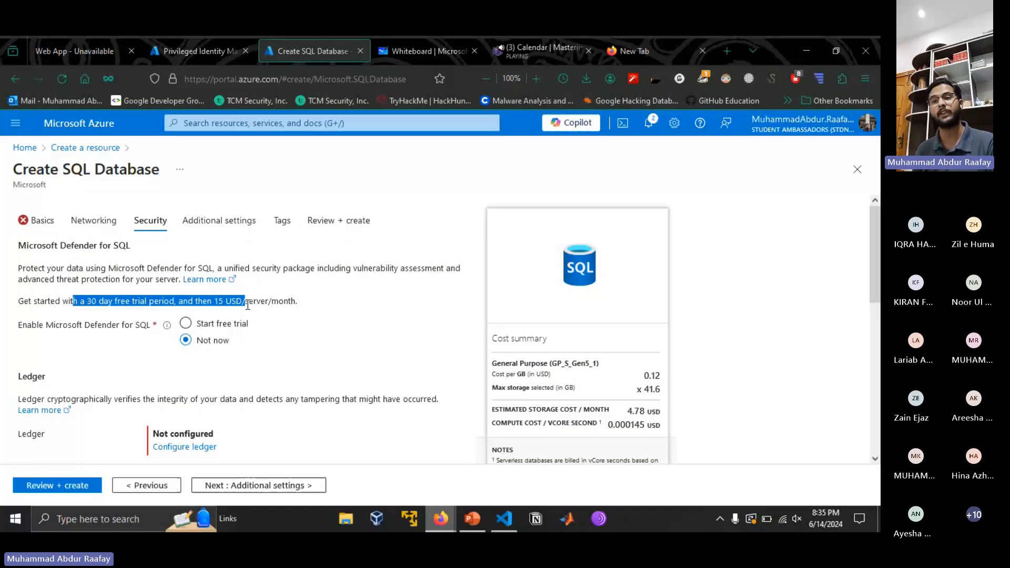
{"action": "left_click_drag", "start_coordinate": [84, 301], "coordinate": [144, 302]}
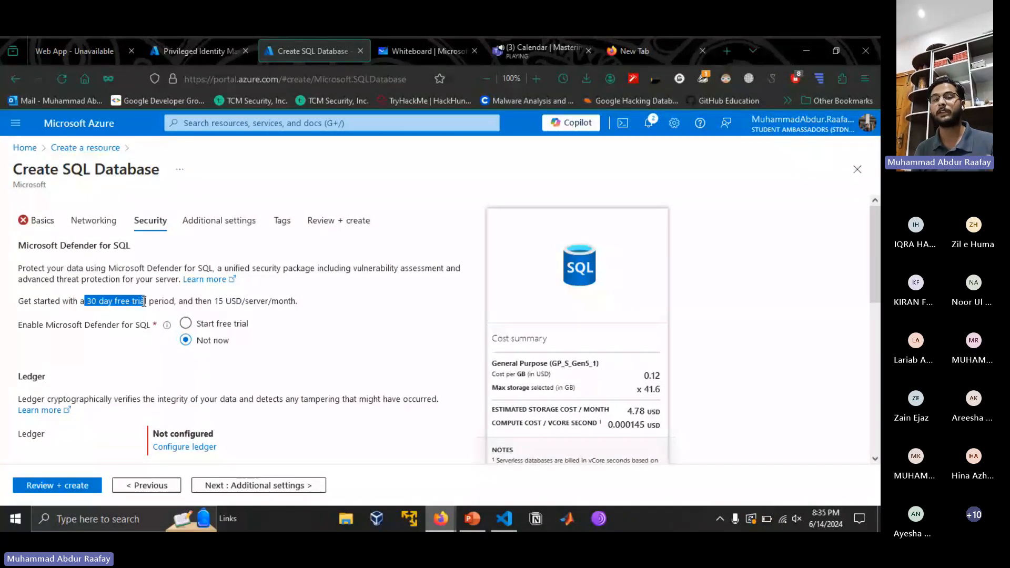
{"action": "left_click", "coordinate": [144, 302]}
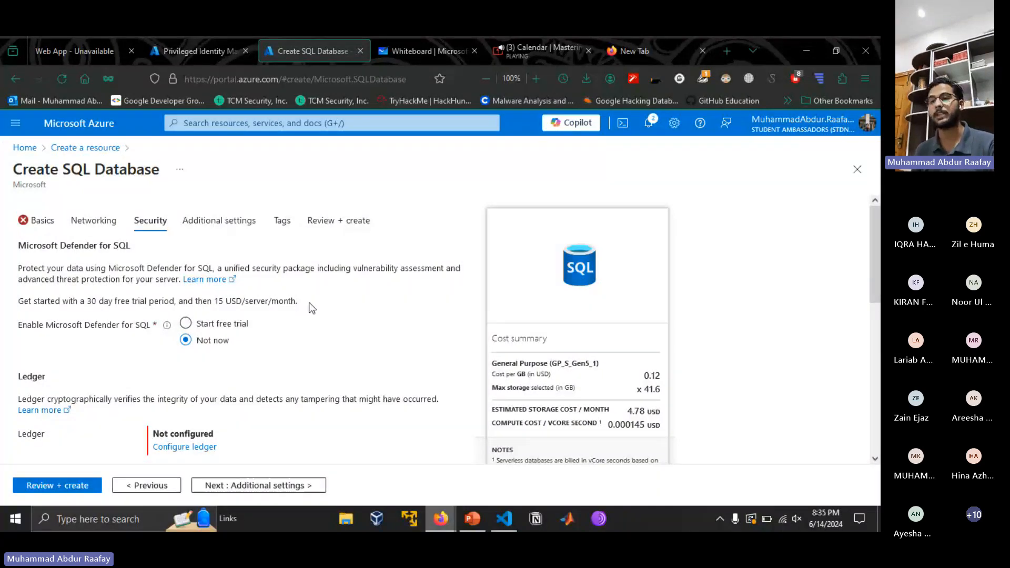
{"action": "scroll", "coordinate": [309, 305], "scroll_direction": "down", "scroll_amount": 5}
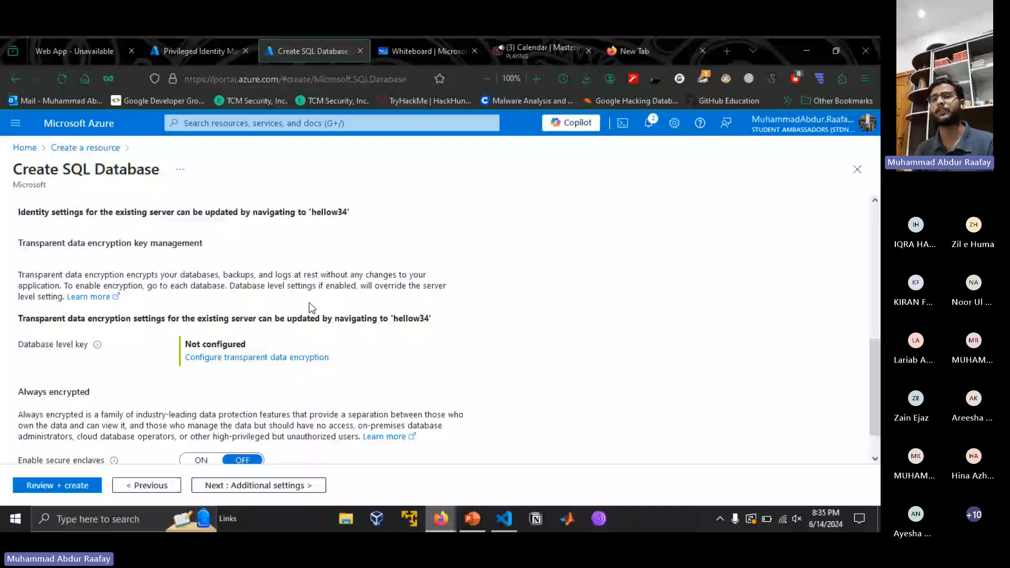
{"action": "scroll", "coordinate": [312, 307], "scroll_direction": "down", "scroll_amount": 1}
{"action": "left_click_drag", "start_coordinate": [23, 349], "coordinate": [119, 363]}
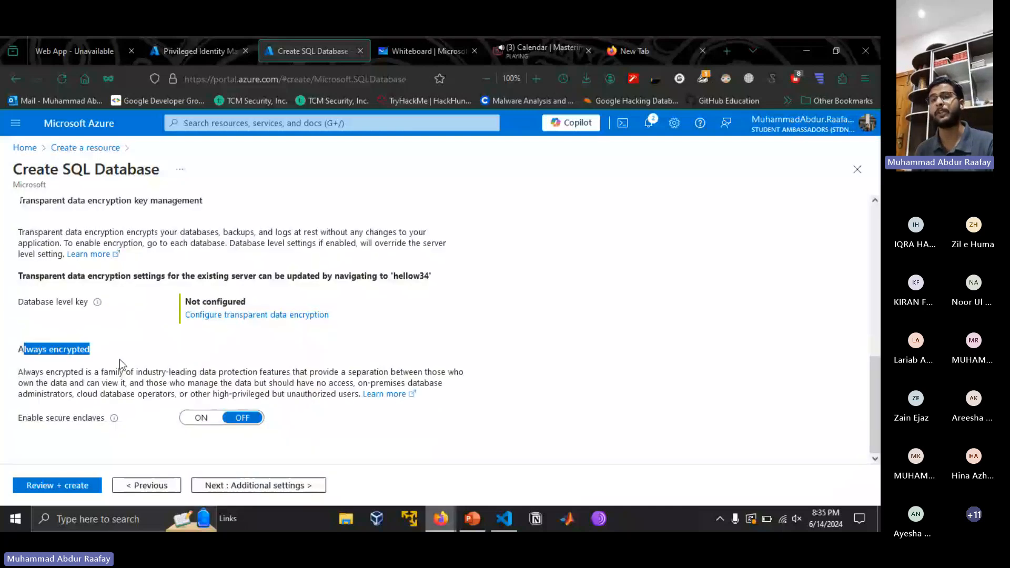
{"action": "left_click", "coordinate": [128, 373]}
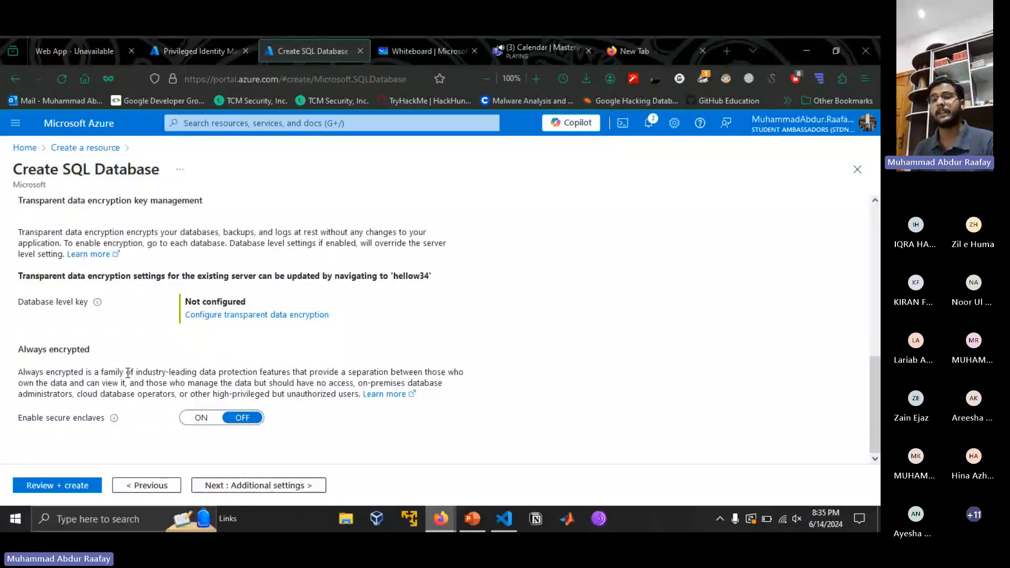
{"action": "scroll", "coordinate": [264, 315], "scroll_direction": "up", "scroll_amount": 6}
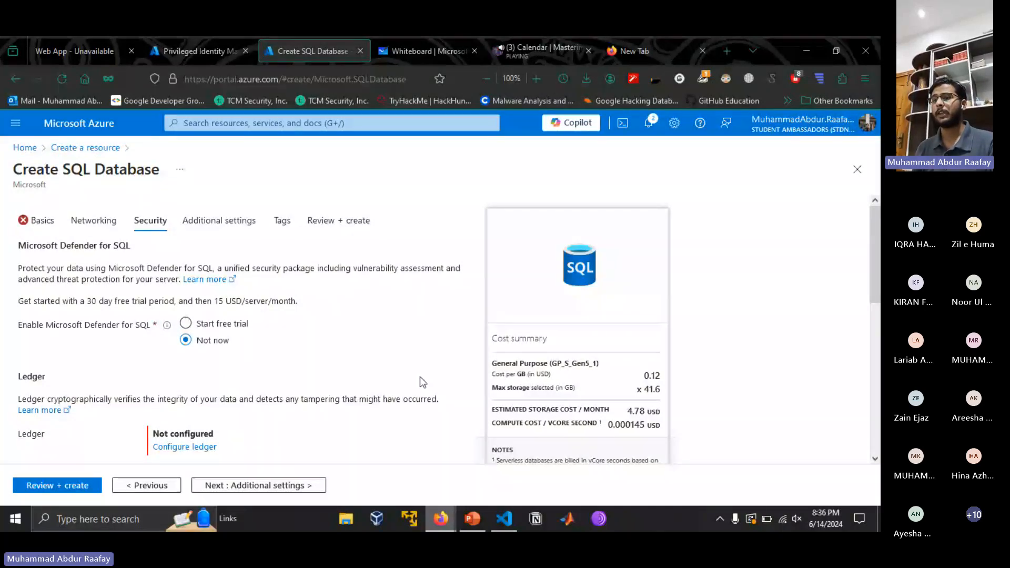
- Switch to PowerPoint and present the deck from the "Azure Security best practices" slide
{"action": "key", "text": "alt+Tab"}
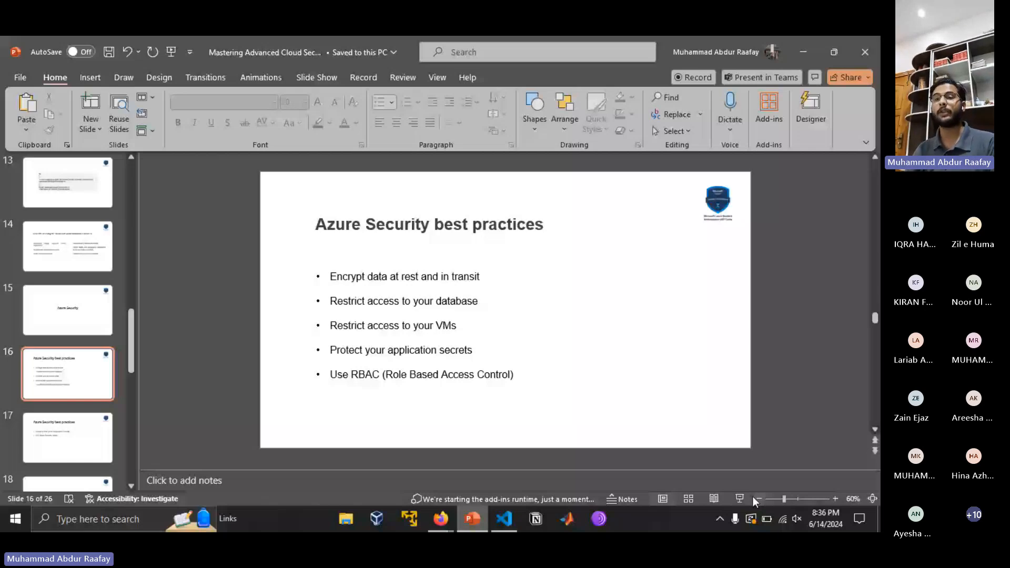
{"action": "key", "text": "shift+F5"}
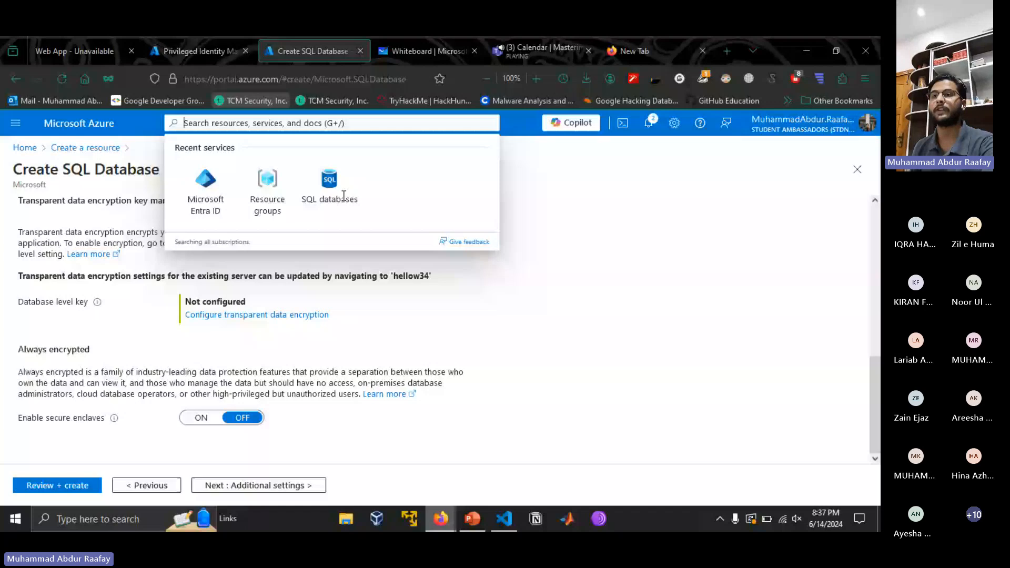
- Search the Azure portal for "waf" and open Web Application Firewall policies (WAF)
{"action": "type", "text": "waf"}
{"action": "left_click", "coordinate": [254, 206]}
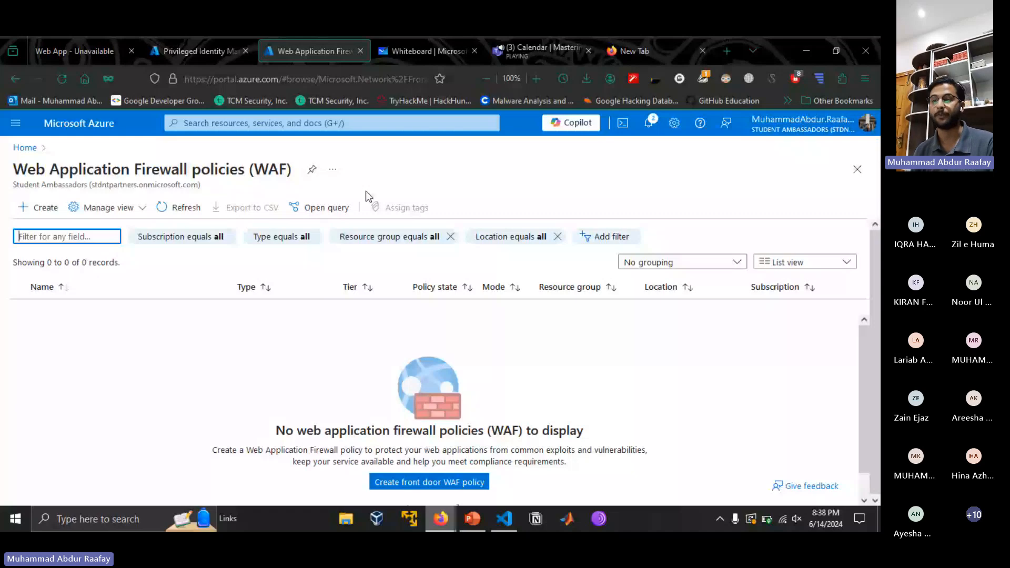
- Switch back to the cloud security presentation in PowerPoint
{"action": "left_click", "coordinate": [472, 519]}
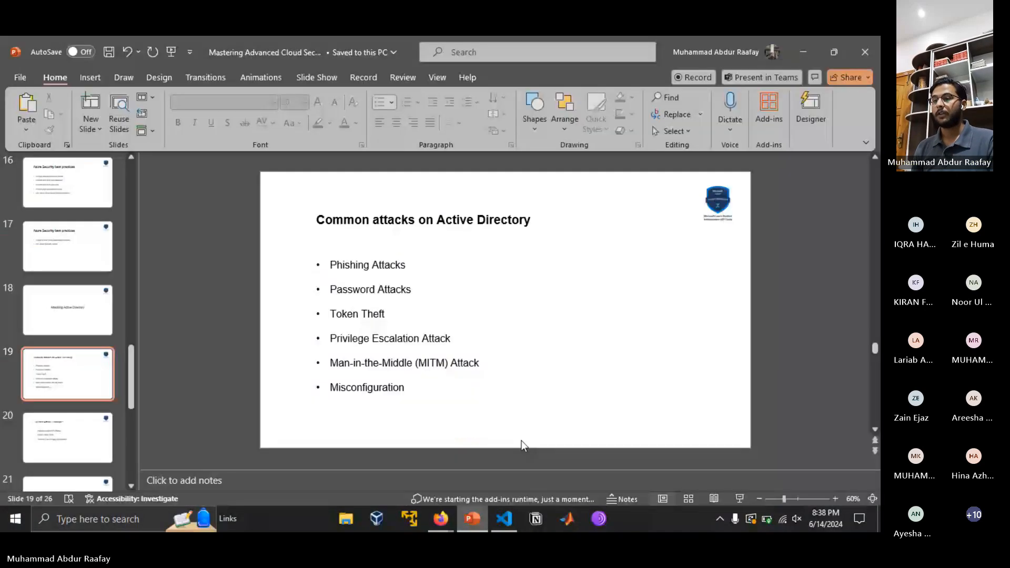